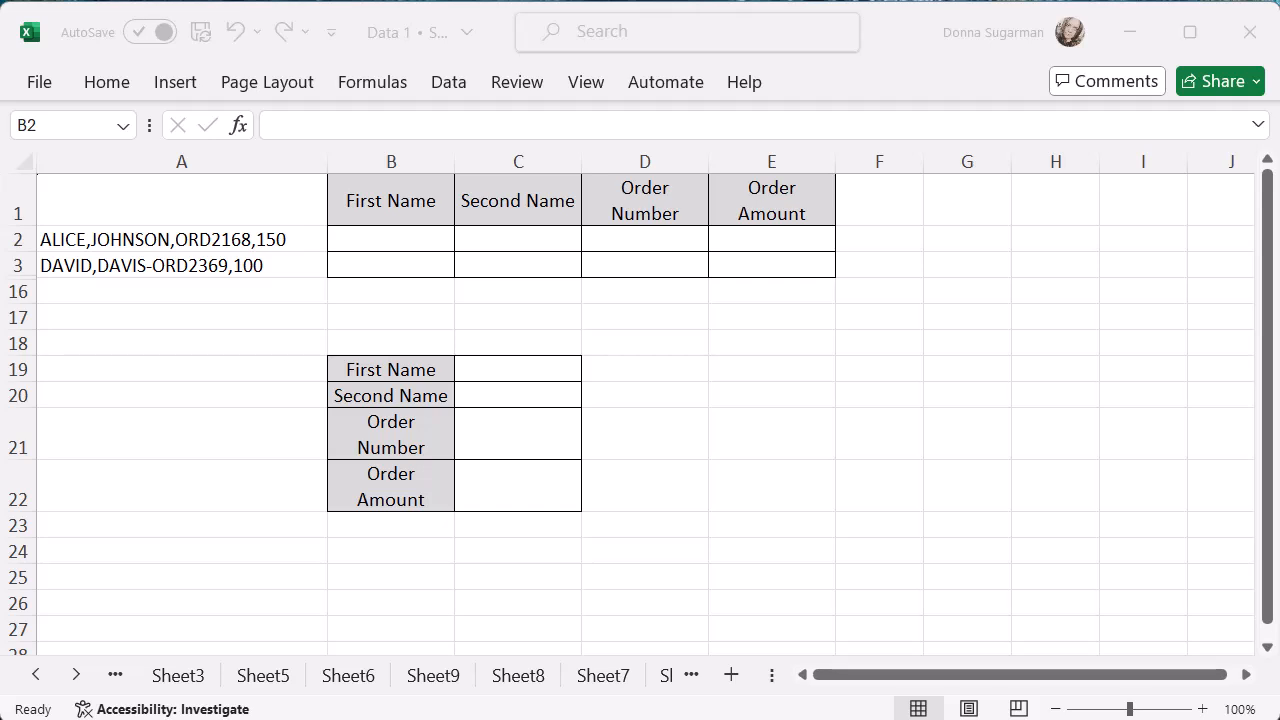
- In cell B2, enter =TEXTSPLIT(A2,",") to split the first record across columns at each comma
click(341, 234)
text(=)
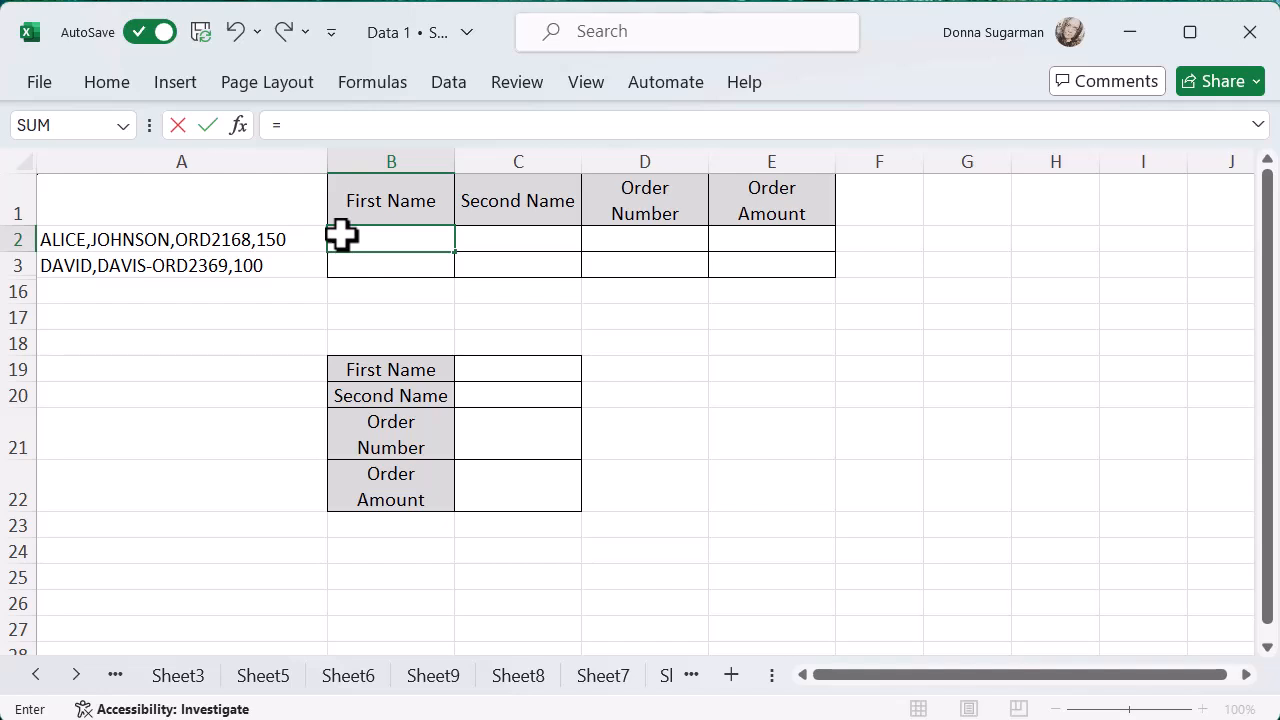
text(text)
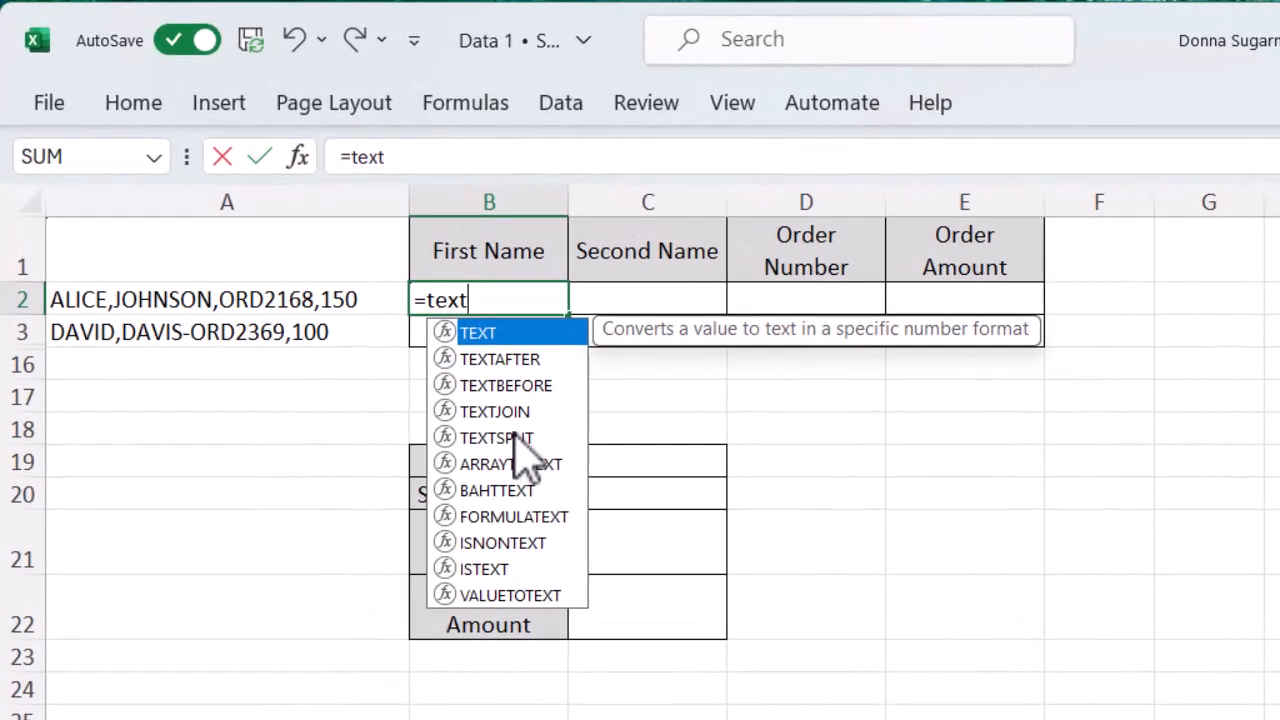
double_click(515, 440)
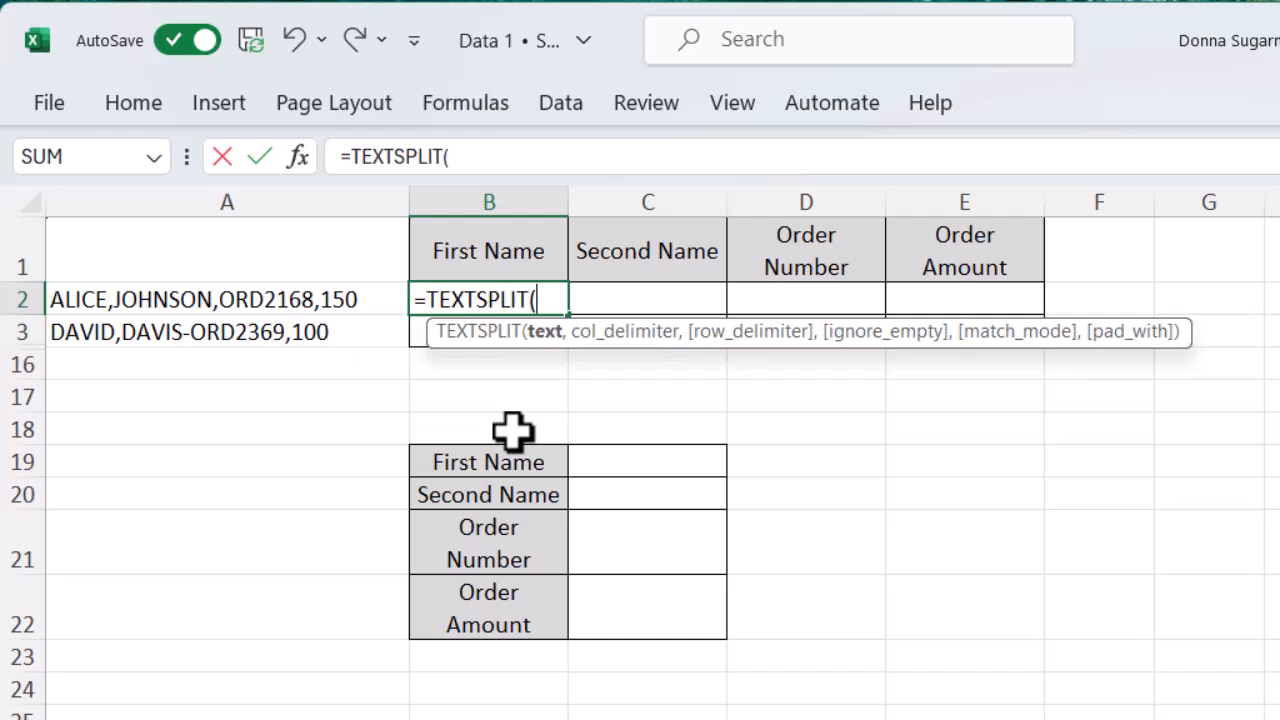
click(288, 296)
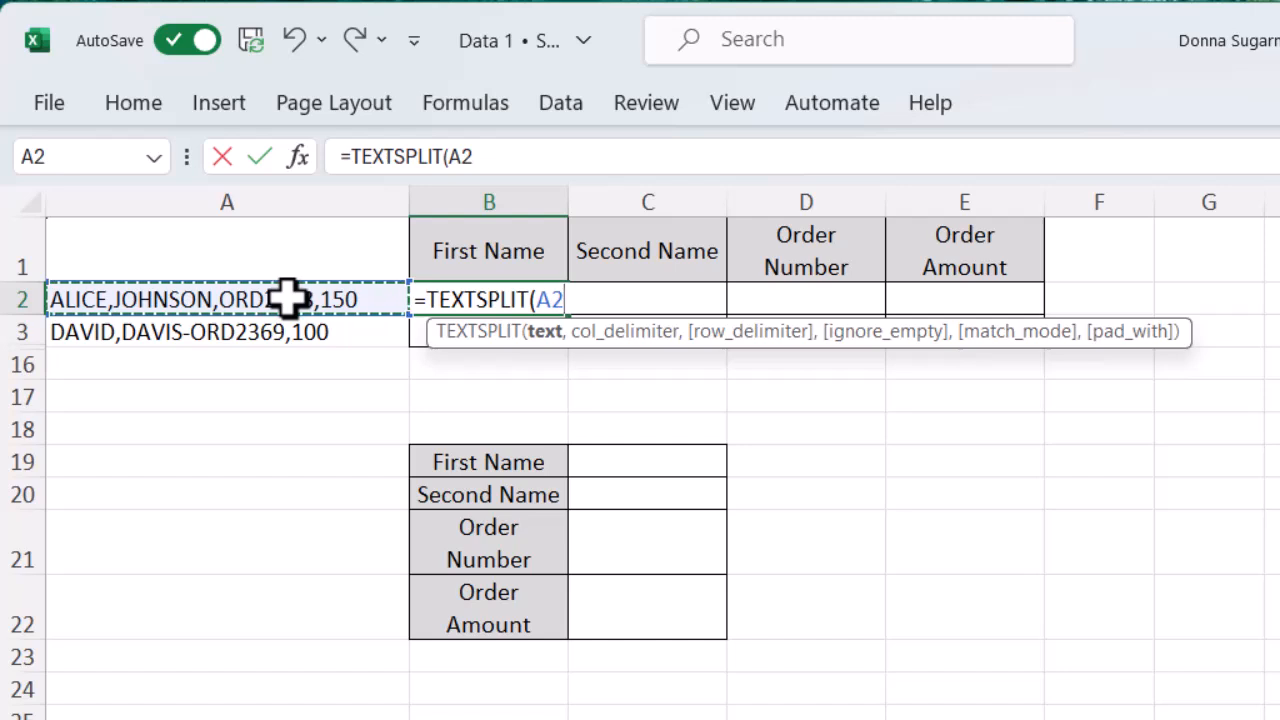
text(,)
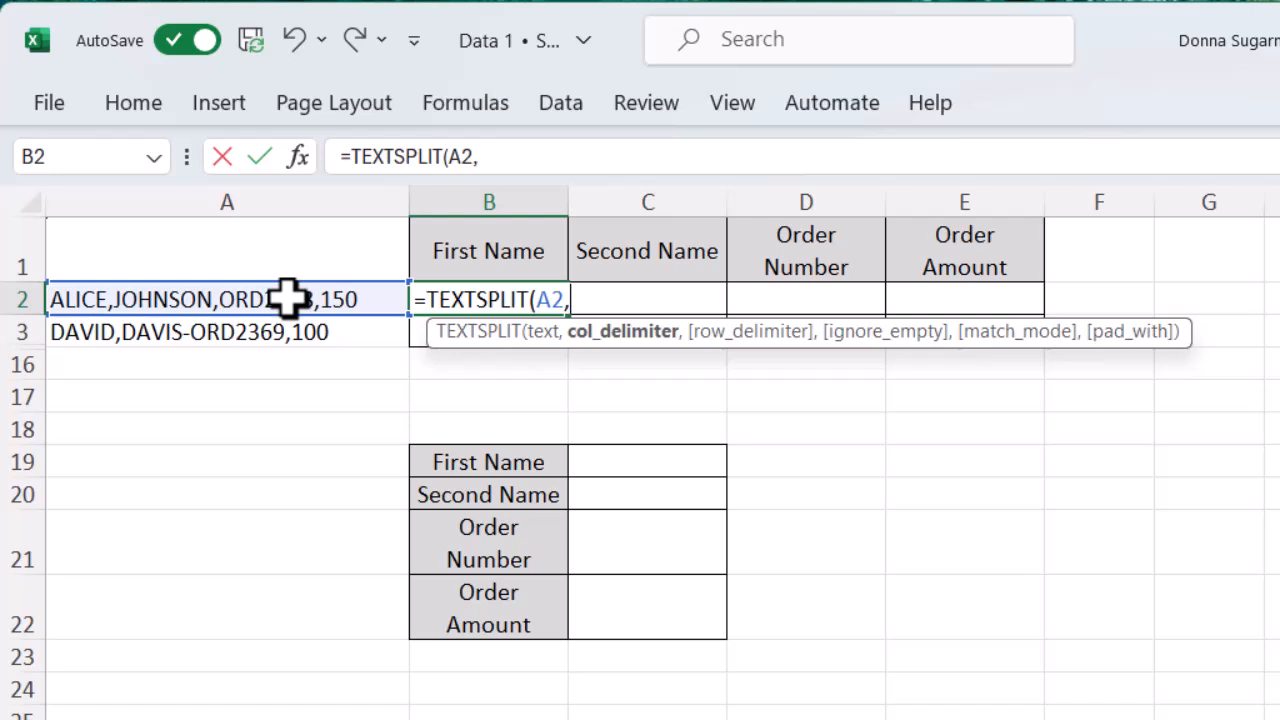
text(",)
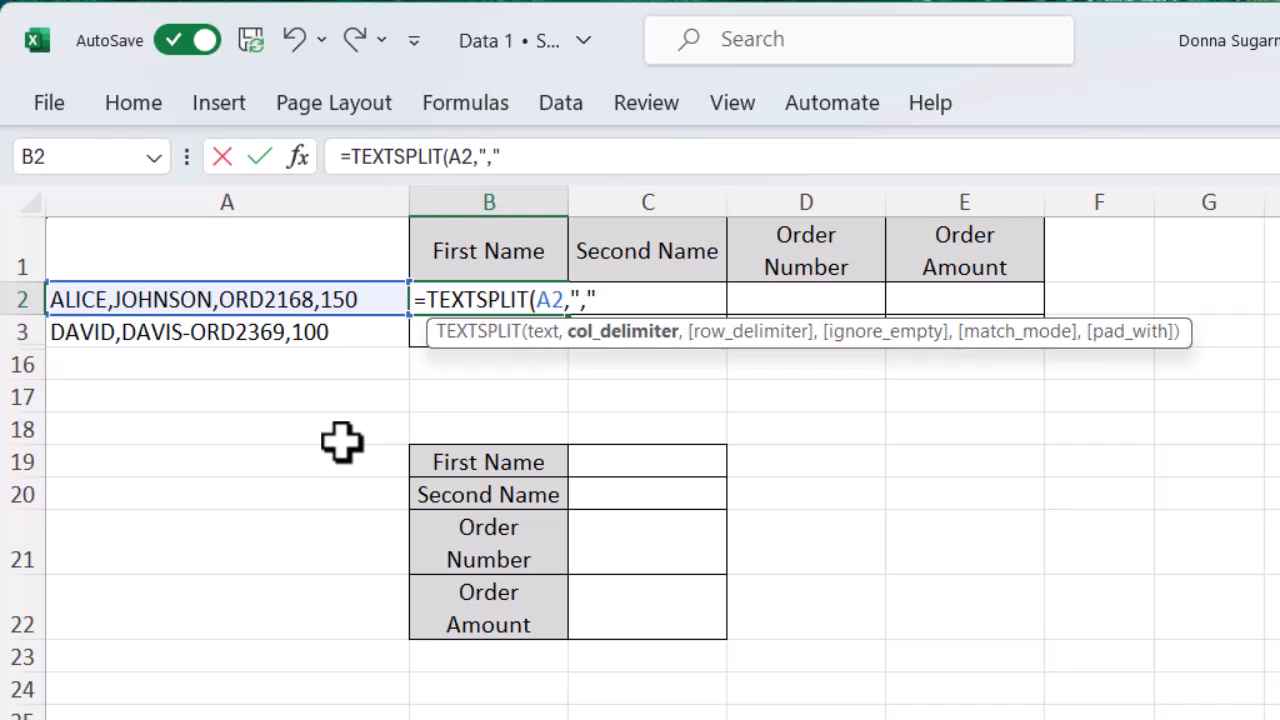
text())
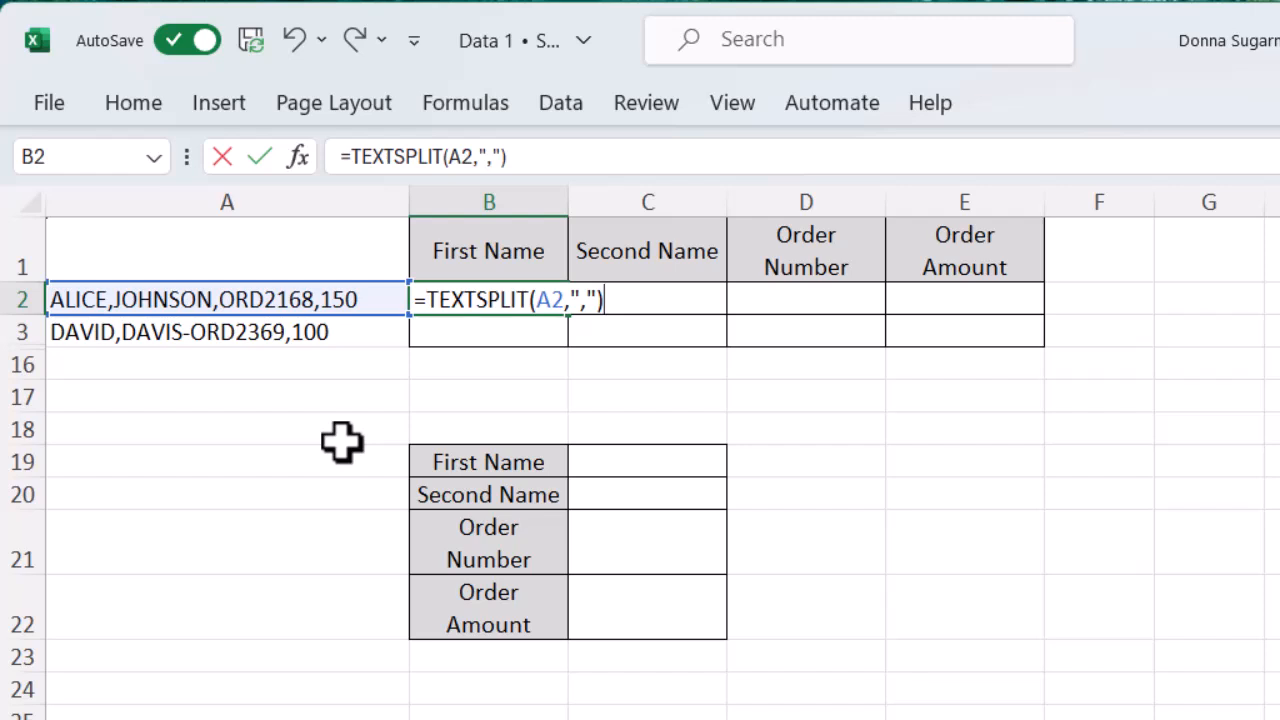
key(Return)
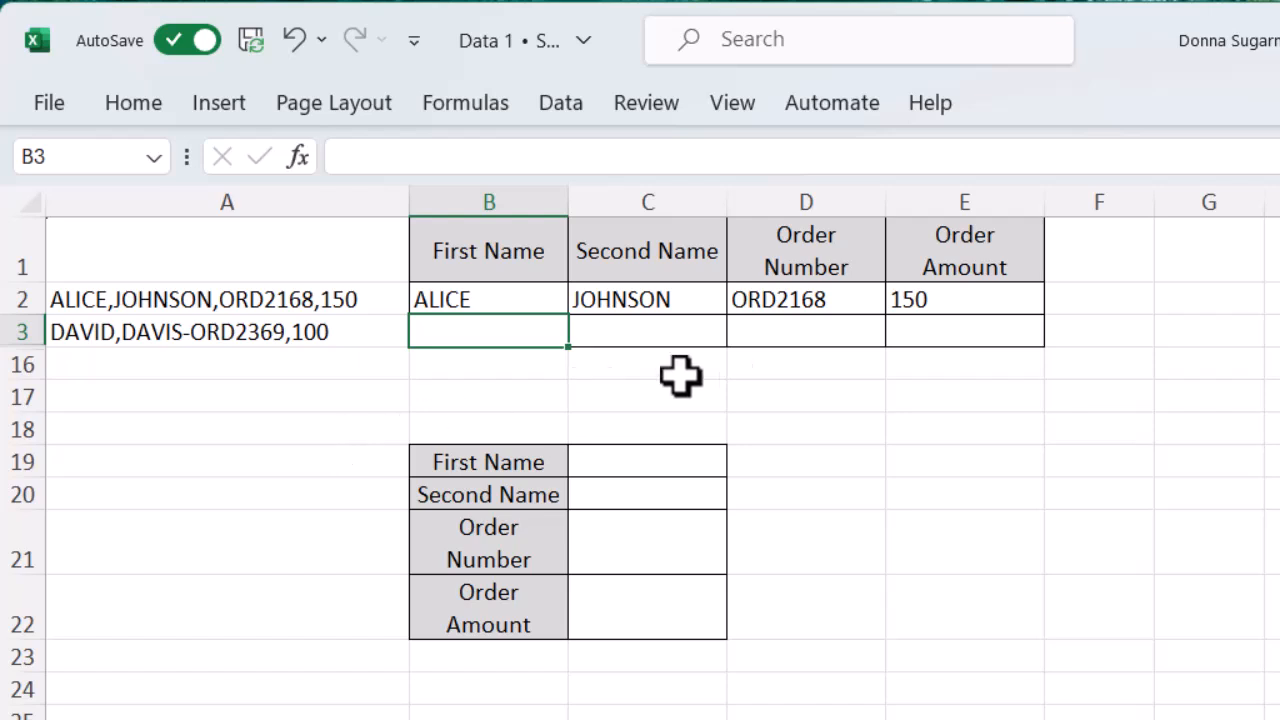
- In cell C19, enter =TEXTSPLIT(A2,,",") to split the first record down rows, and compare it with the formula in B2
click(641, 461)
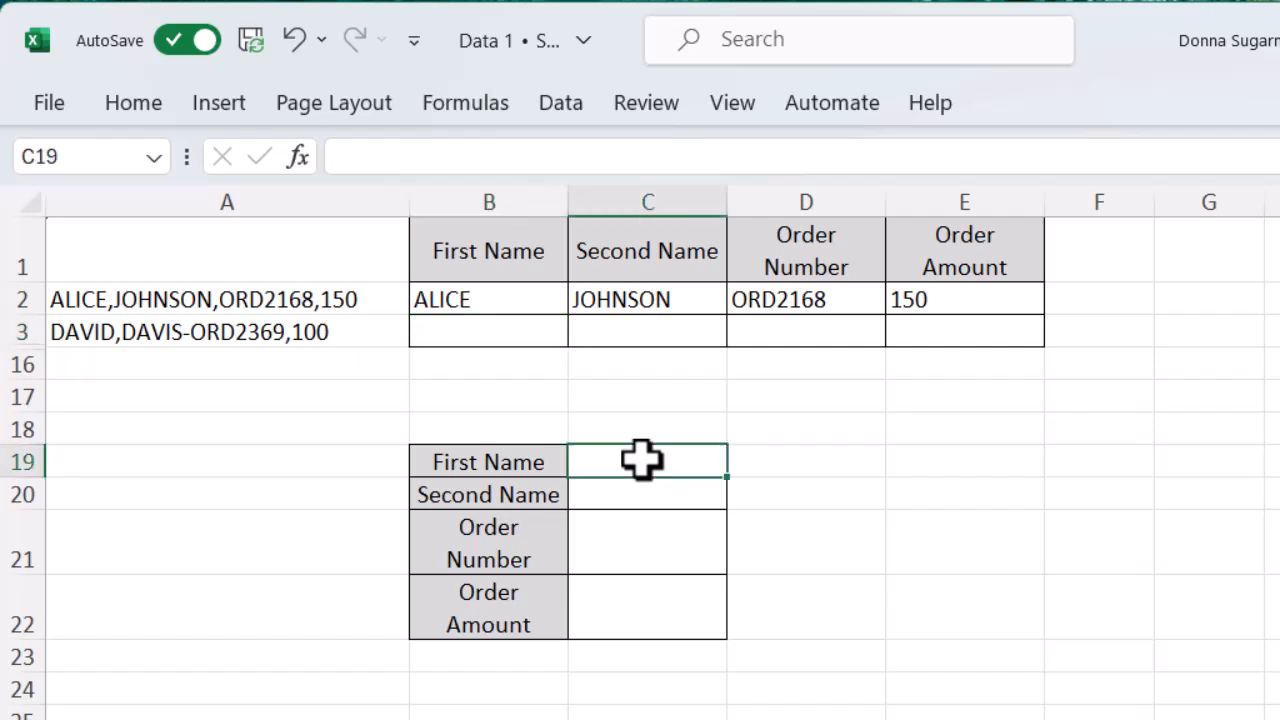
text(=te)
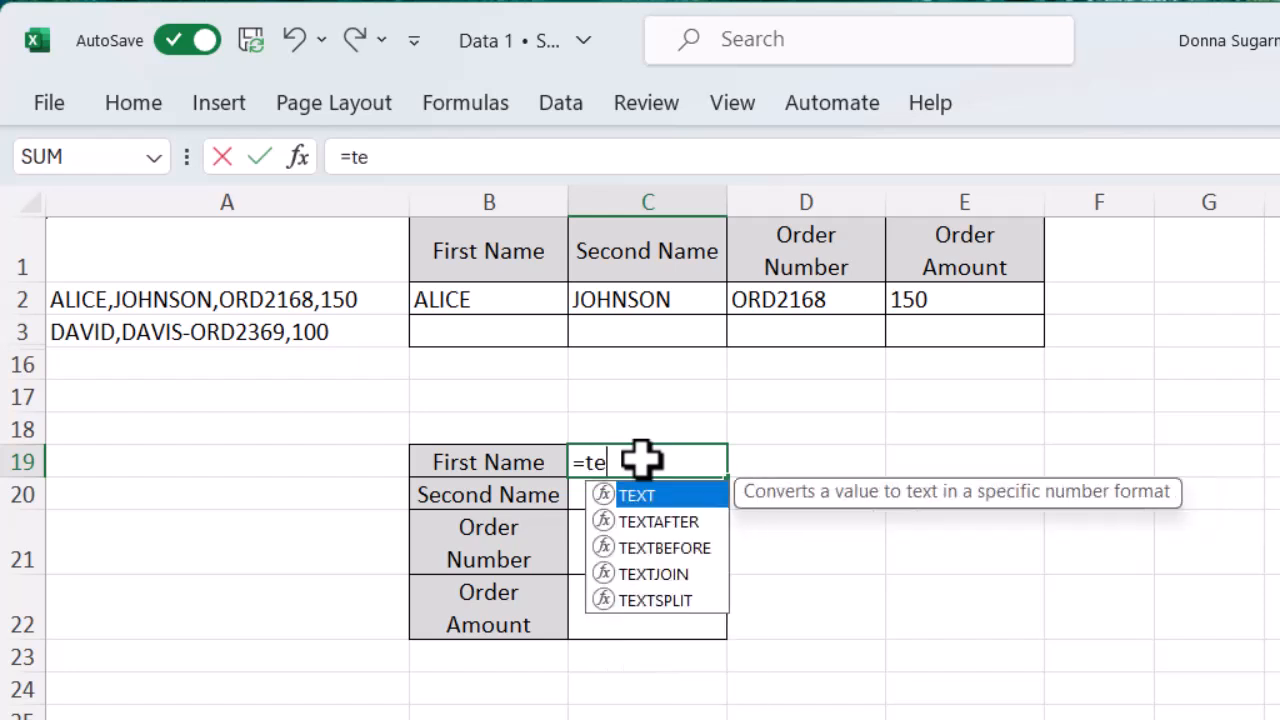
text(xt)
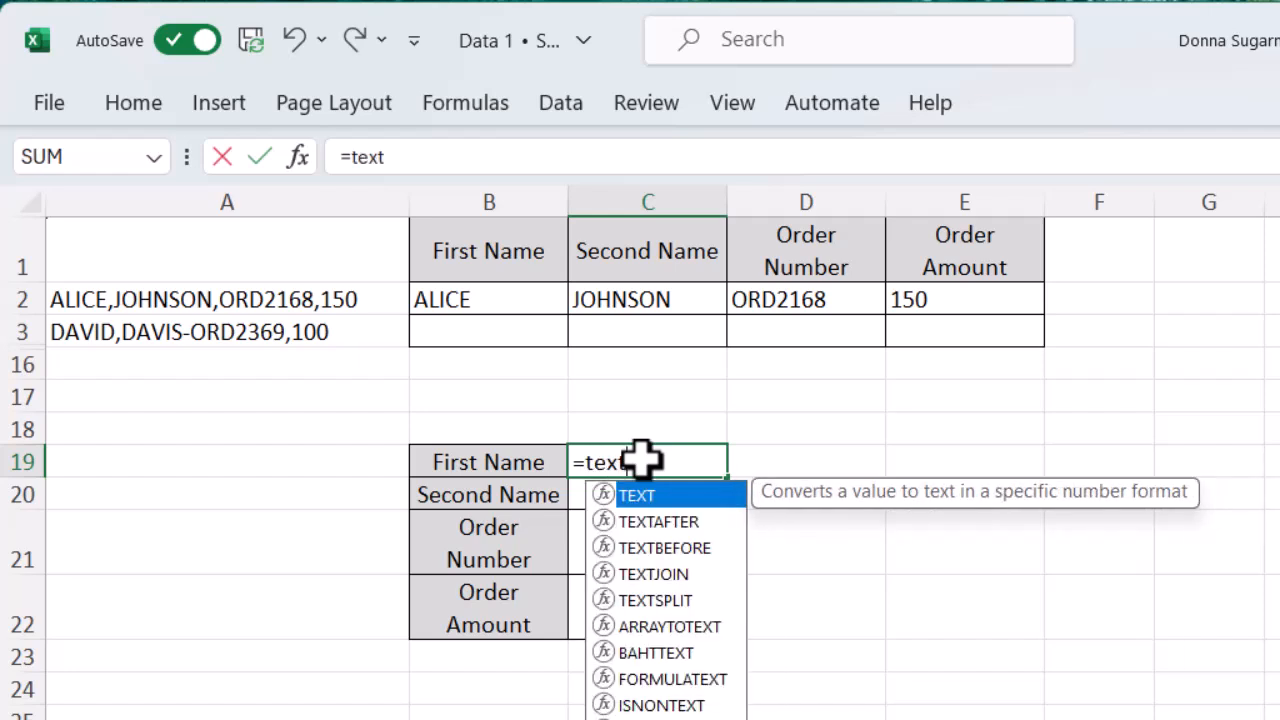
double_click(643, 600)
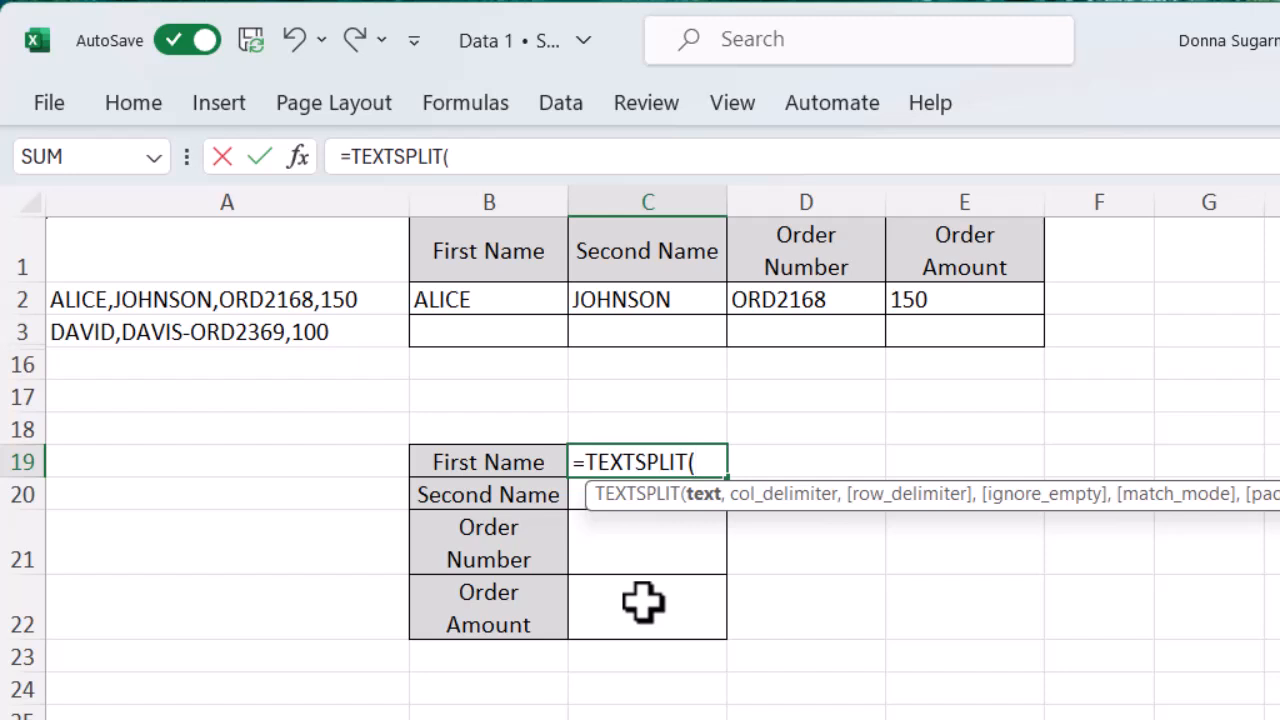
click(262, 297)
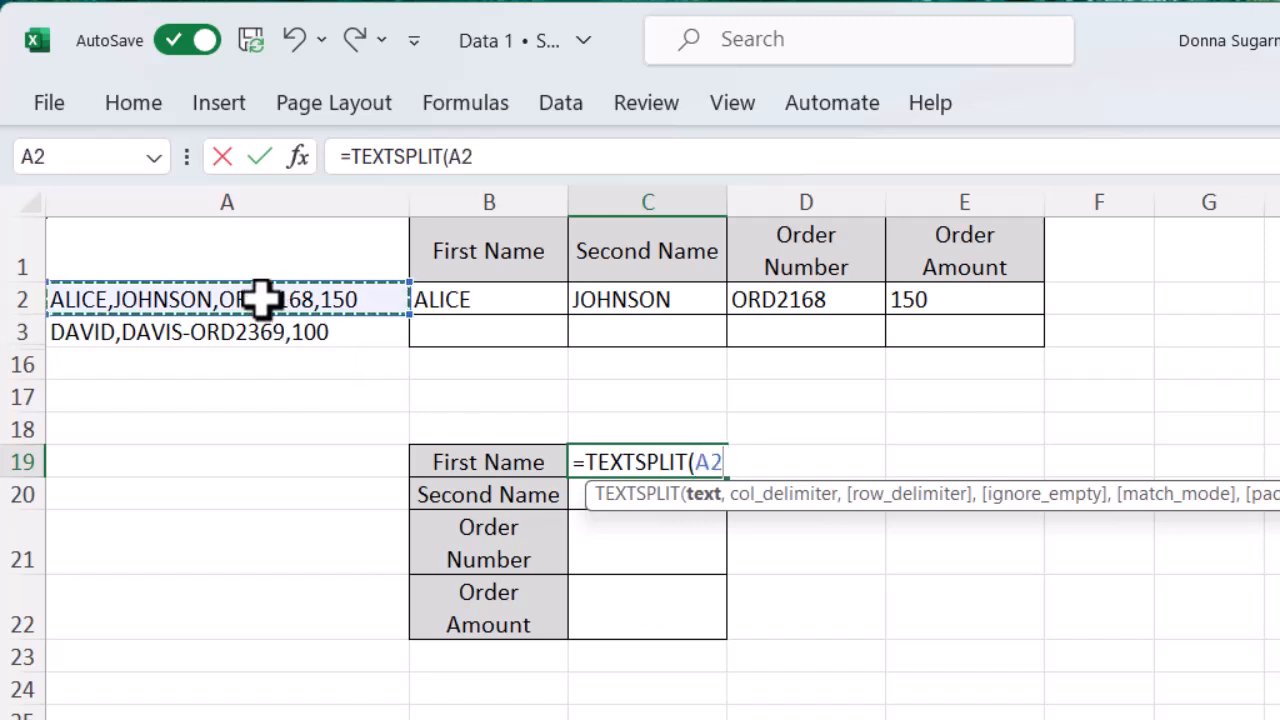
text(,)
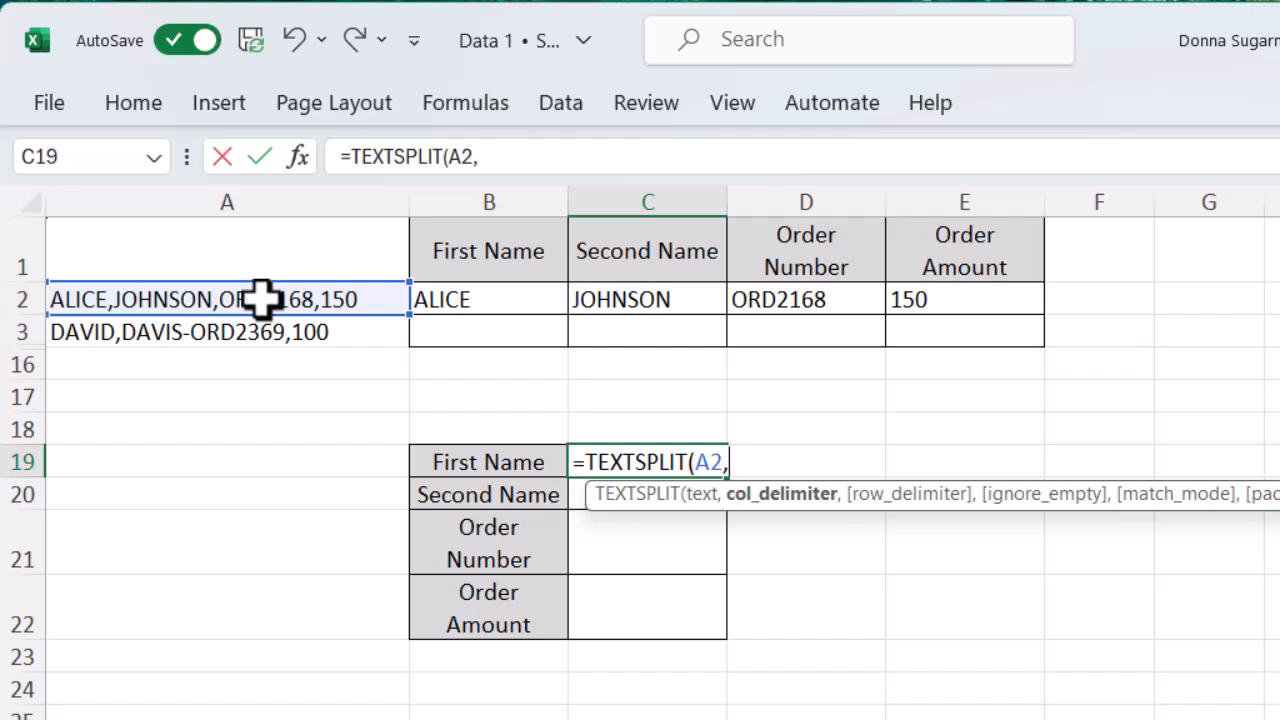
text(,)
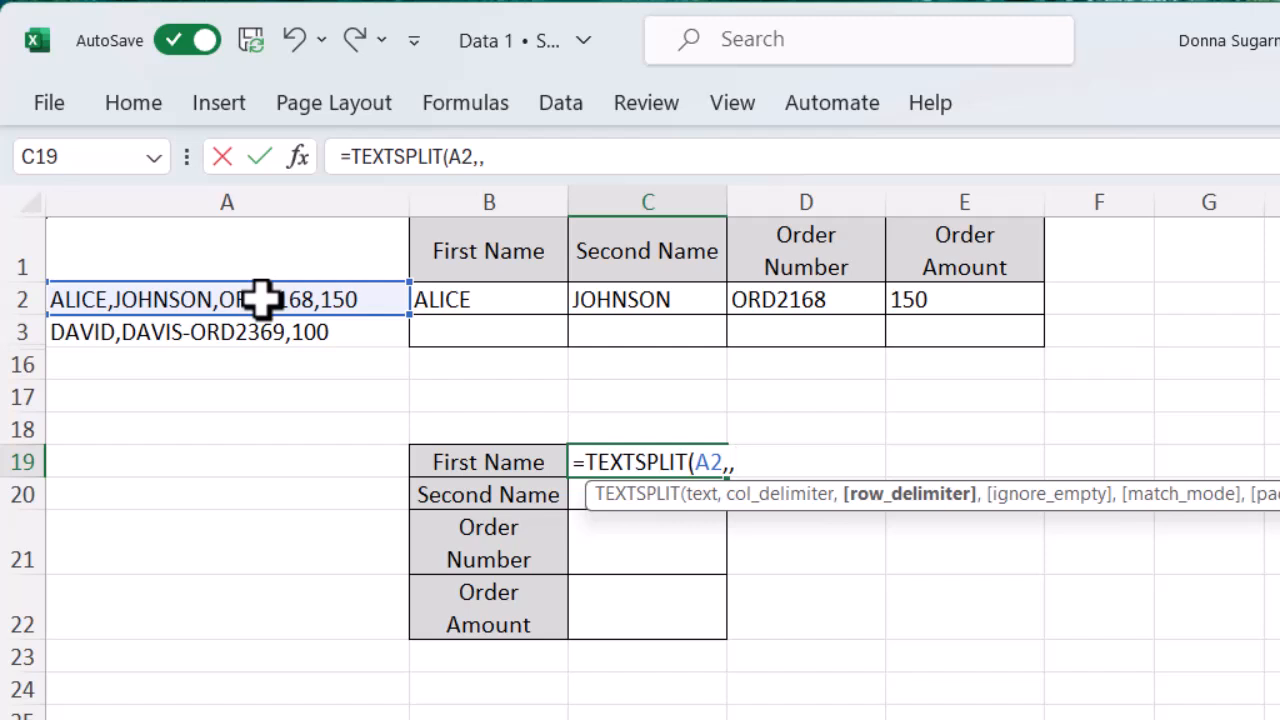
text(","))
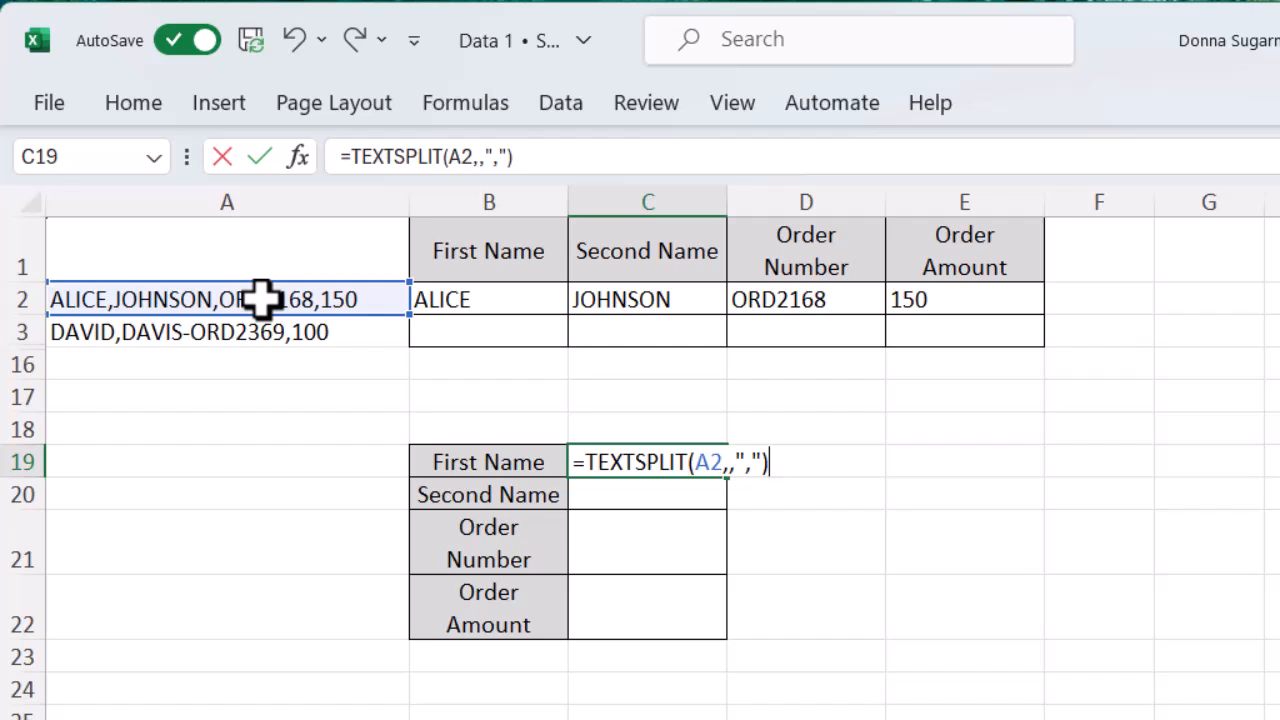
key(Return)
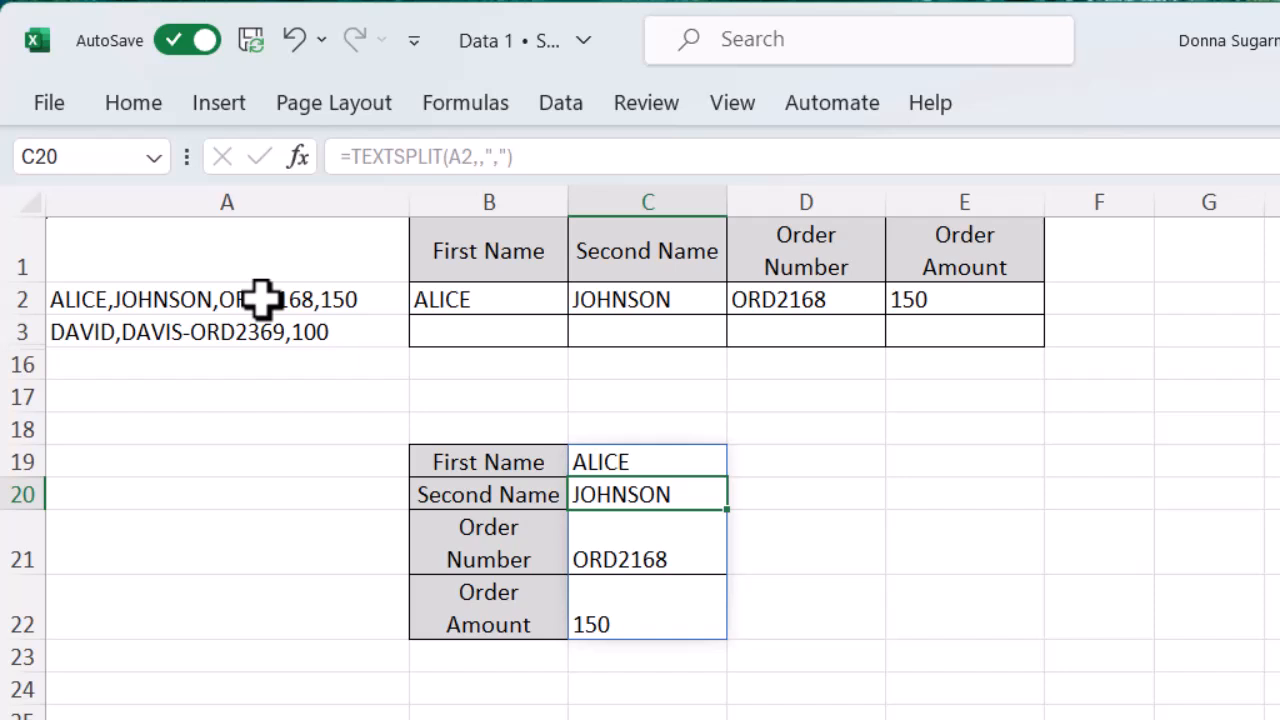
click(595, 461)
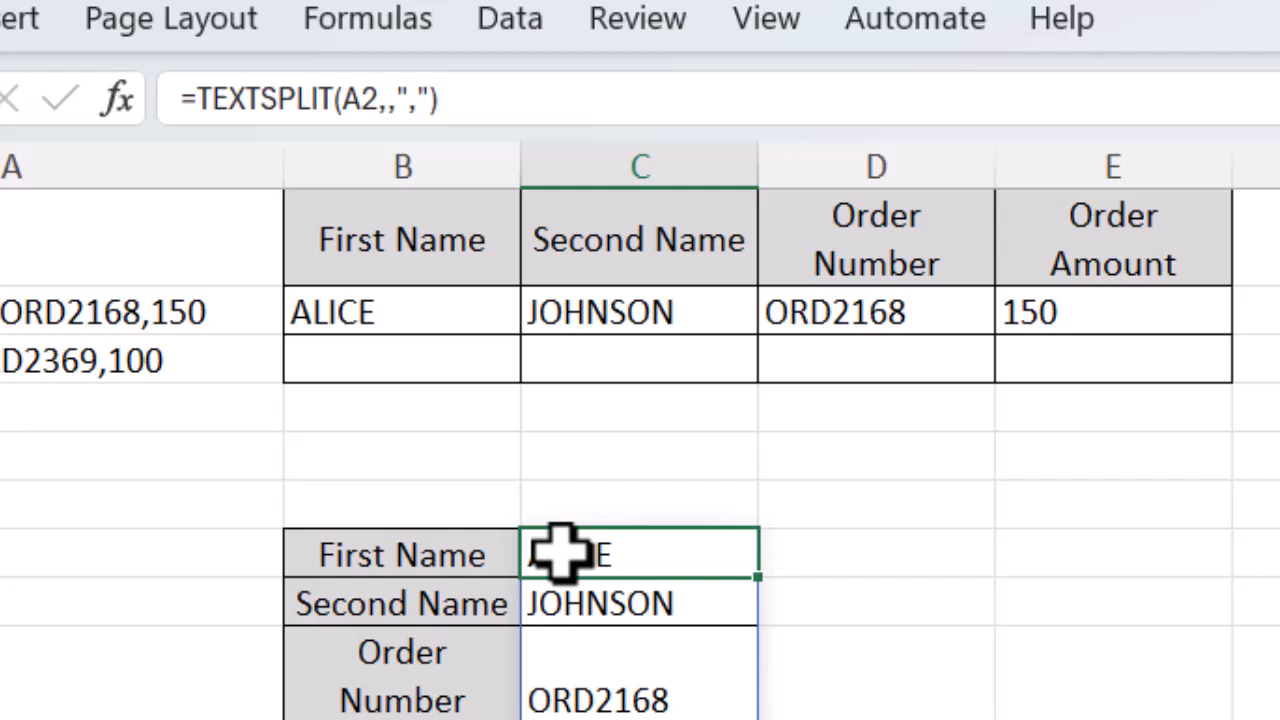
click(362, 312)
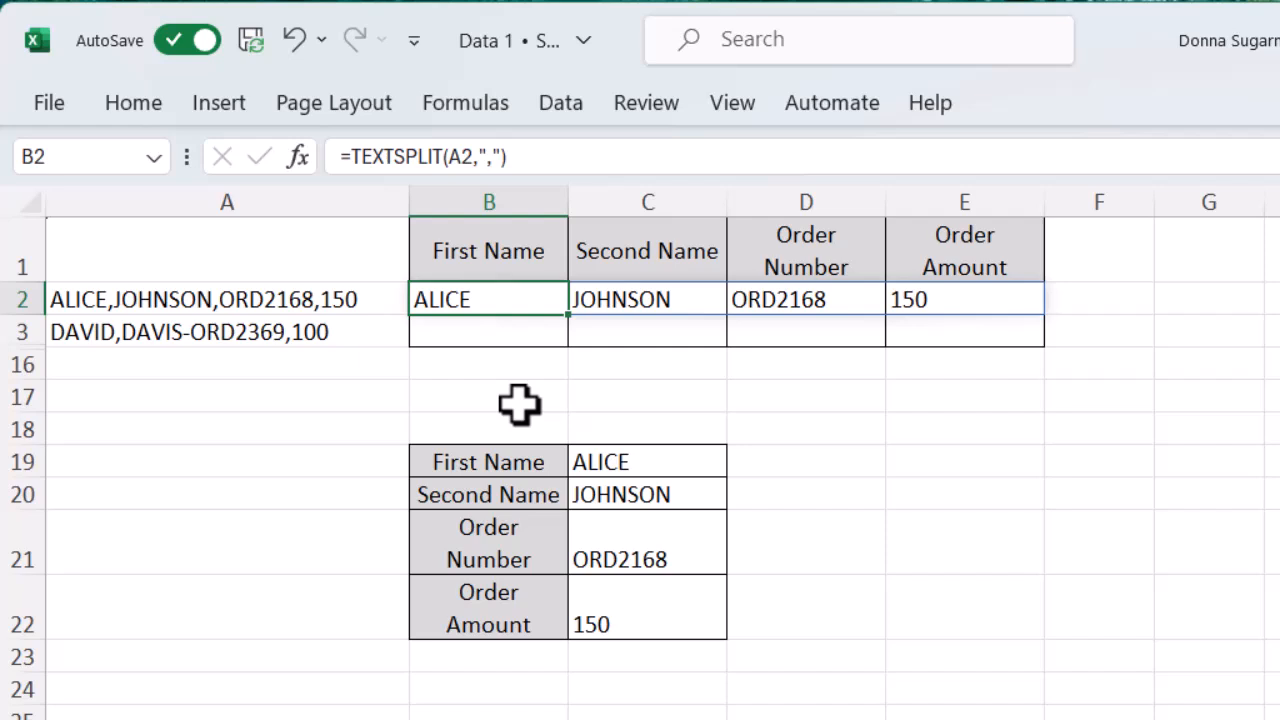
- In cell B3, enter =TEXTSPLIT(A3,{",","-"}) to split the second record across columns at commas and hyphens, and review the formula
click(333, 330)
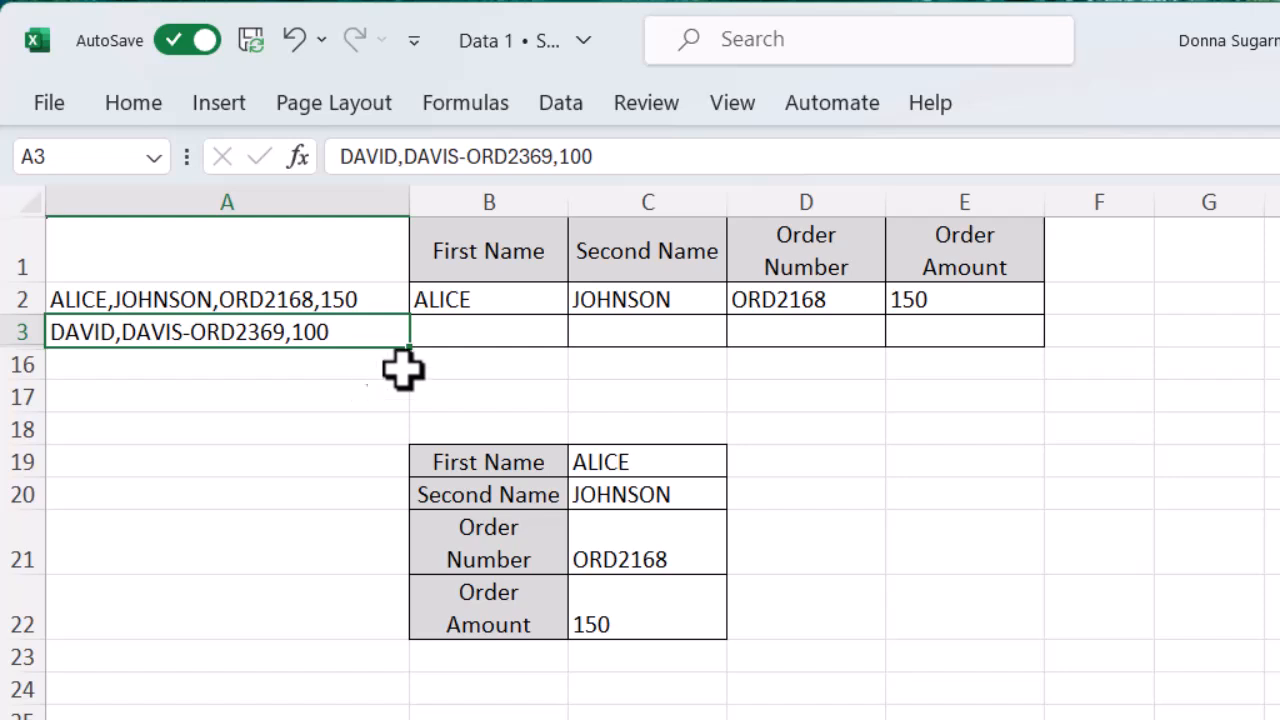
click(441, 339)
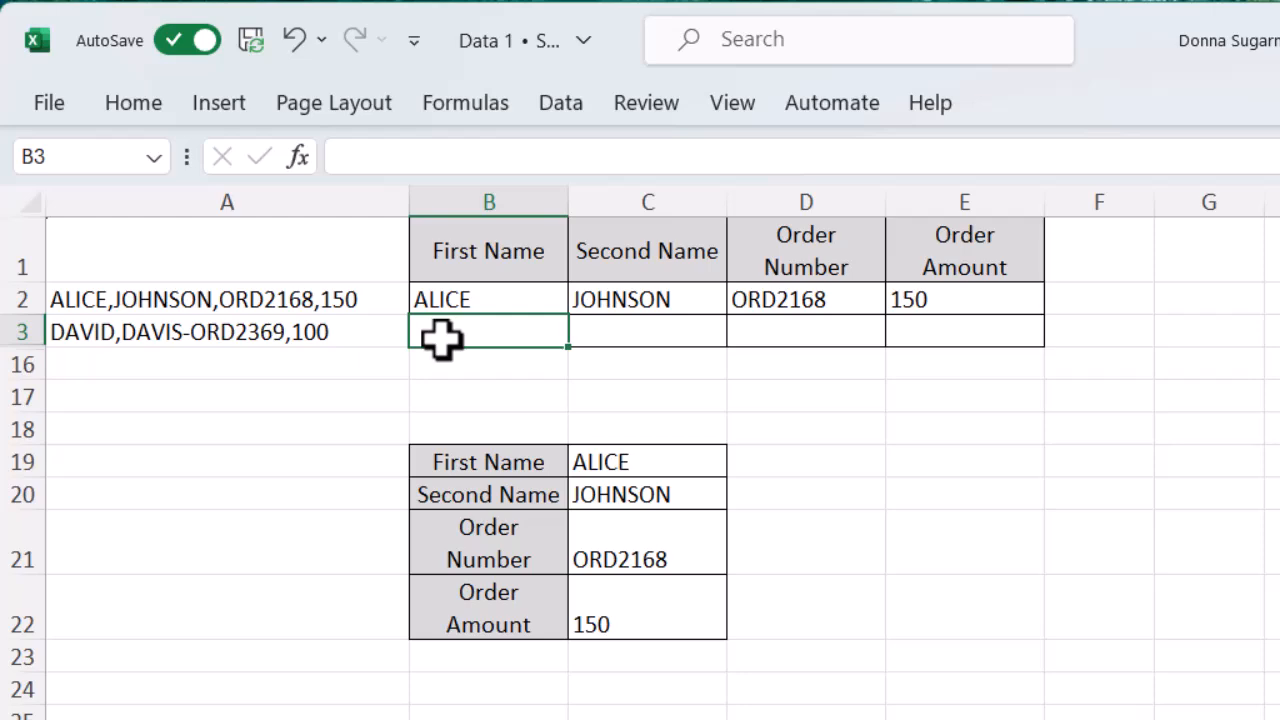
text(=text)
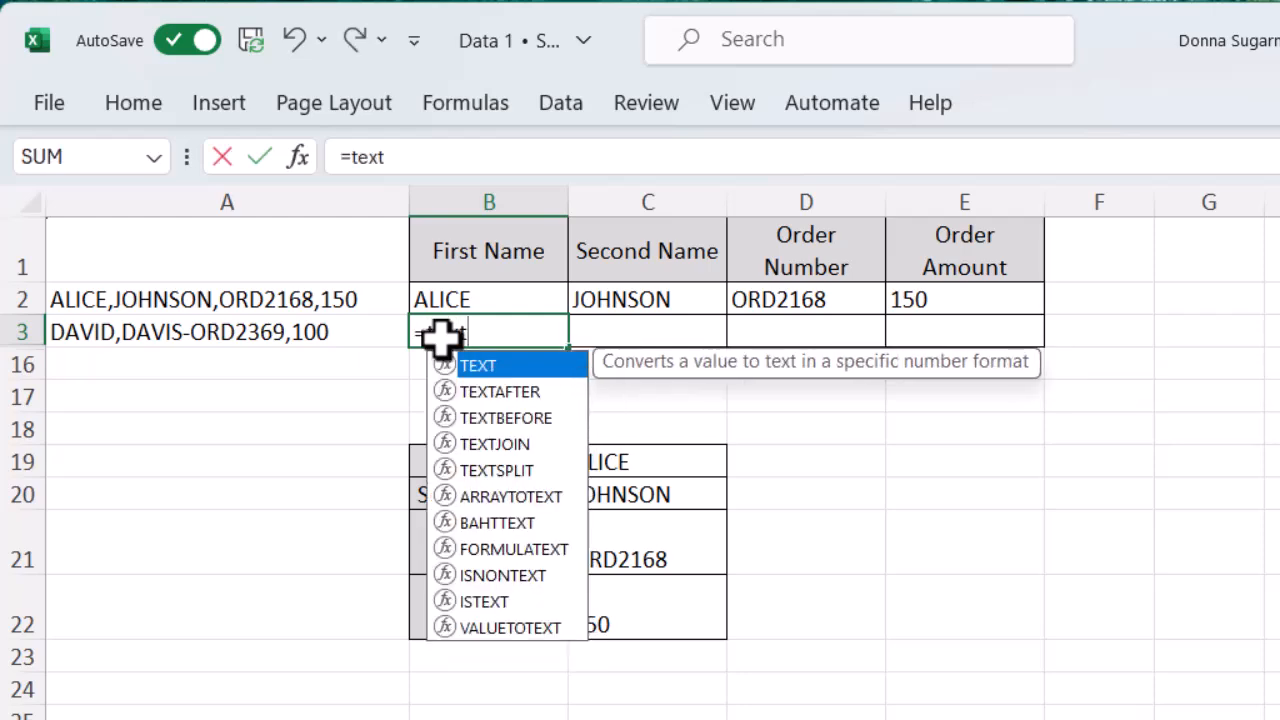
double_click(471, 470)
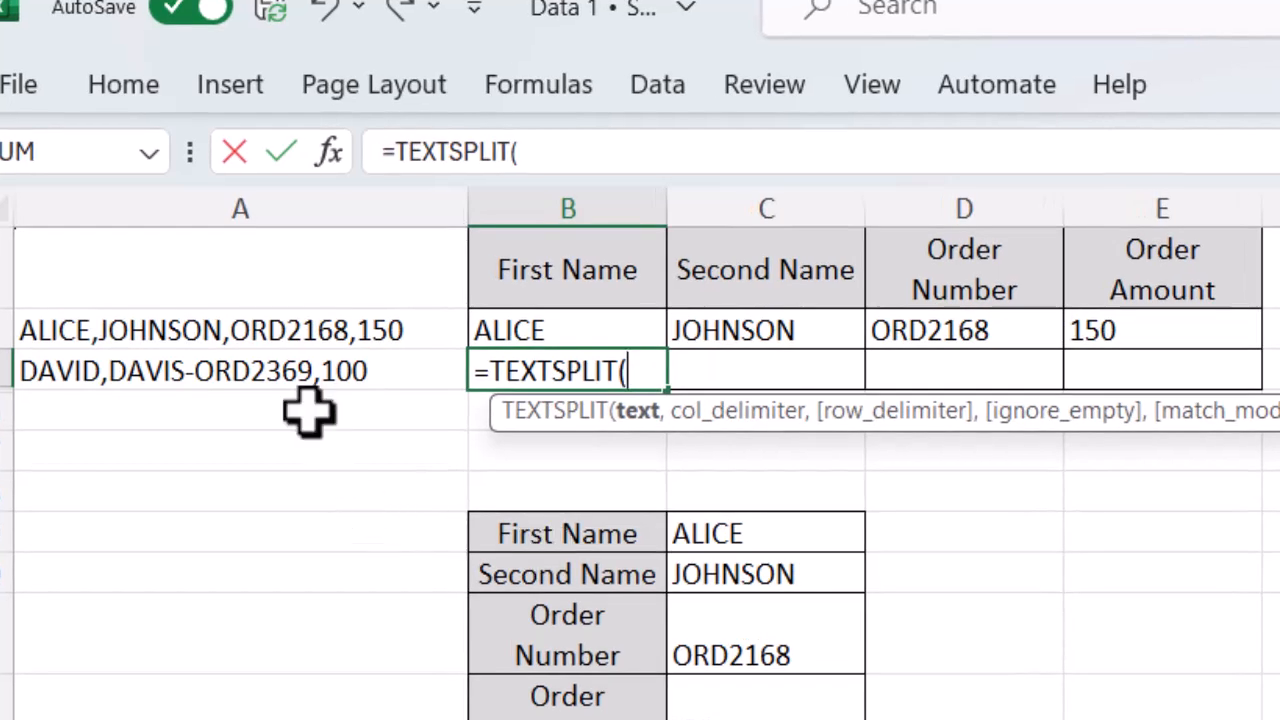
click(273, 368)
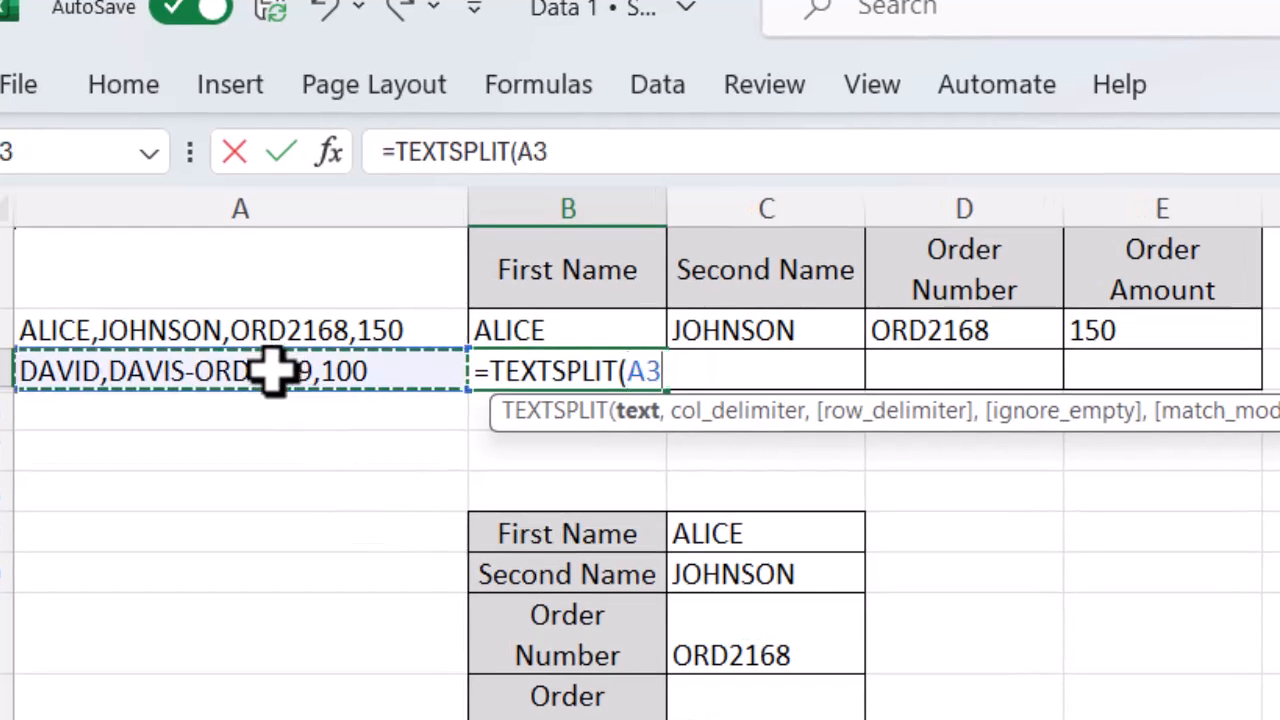
text(,)
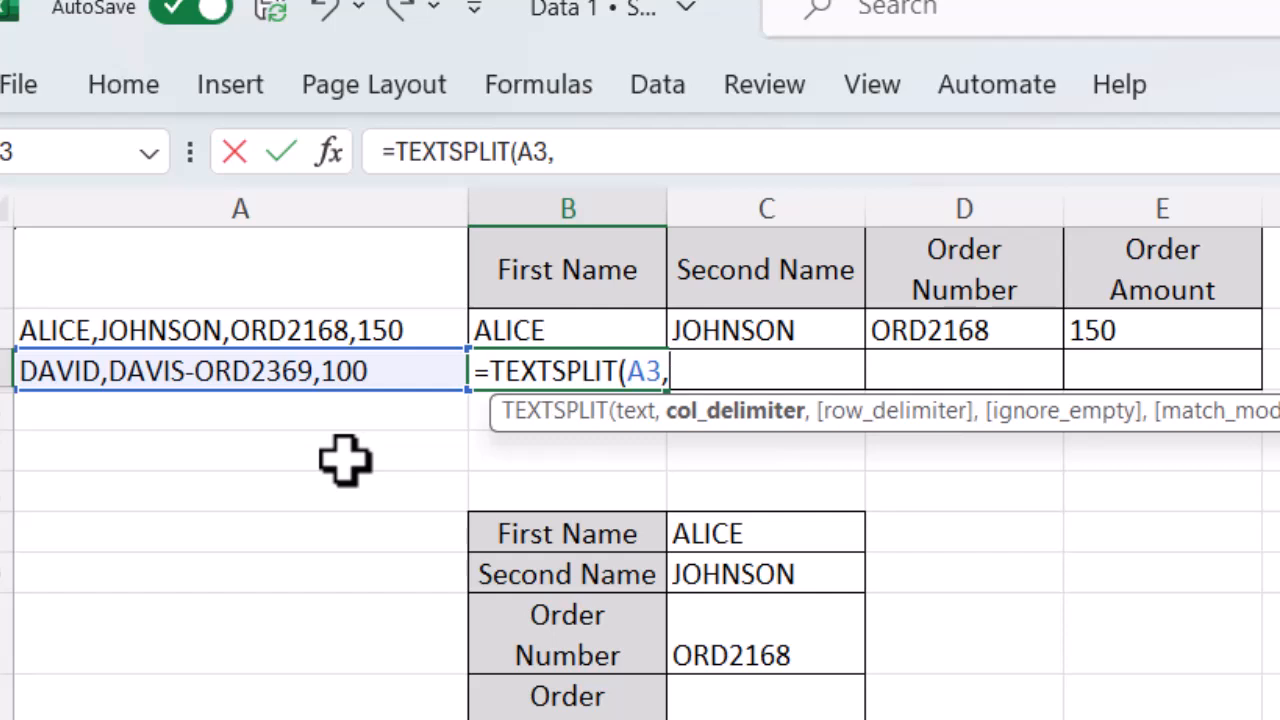
text({)
text(",")
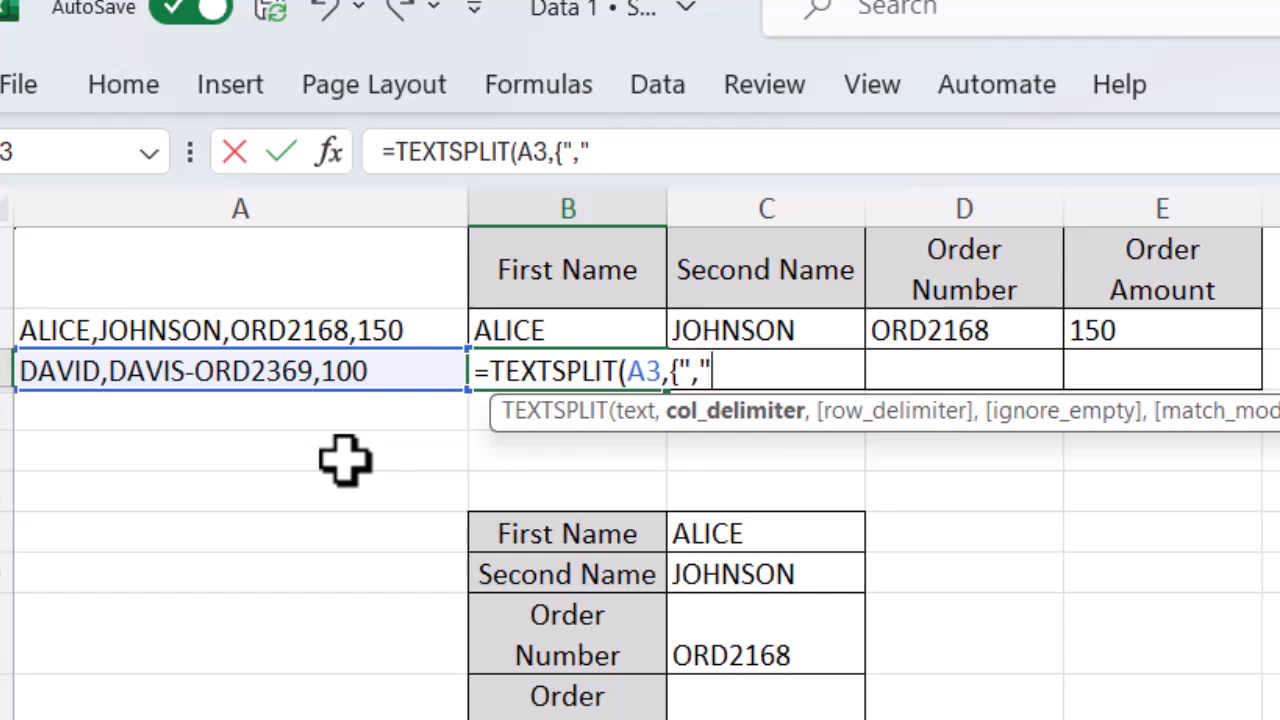
text(,"-")
text(})
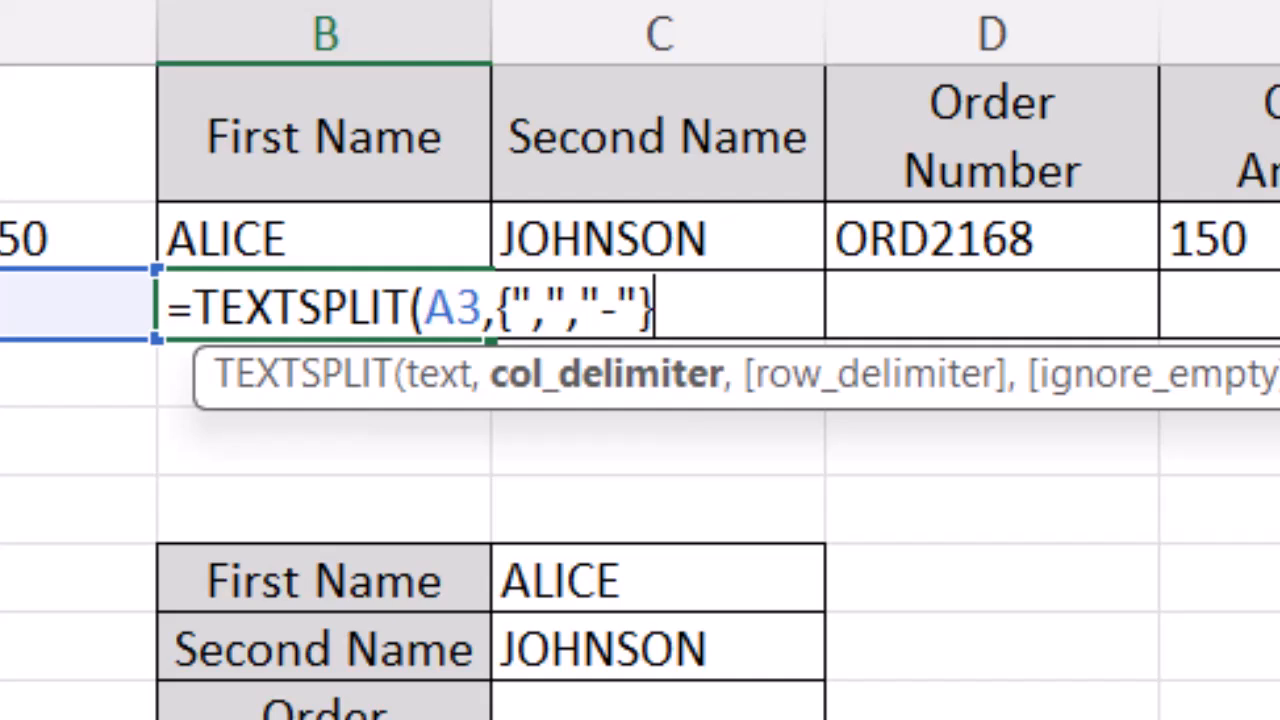
text())
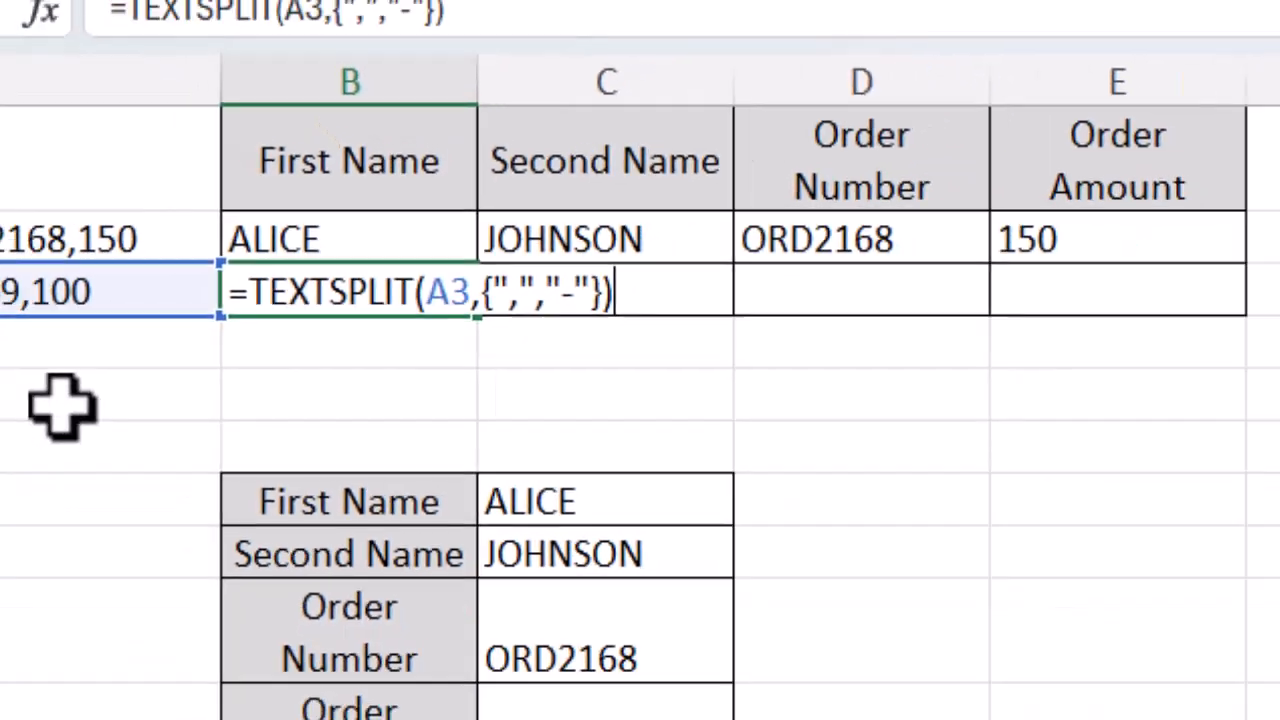
key(Return)
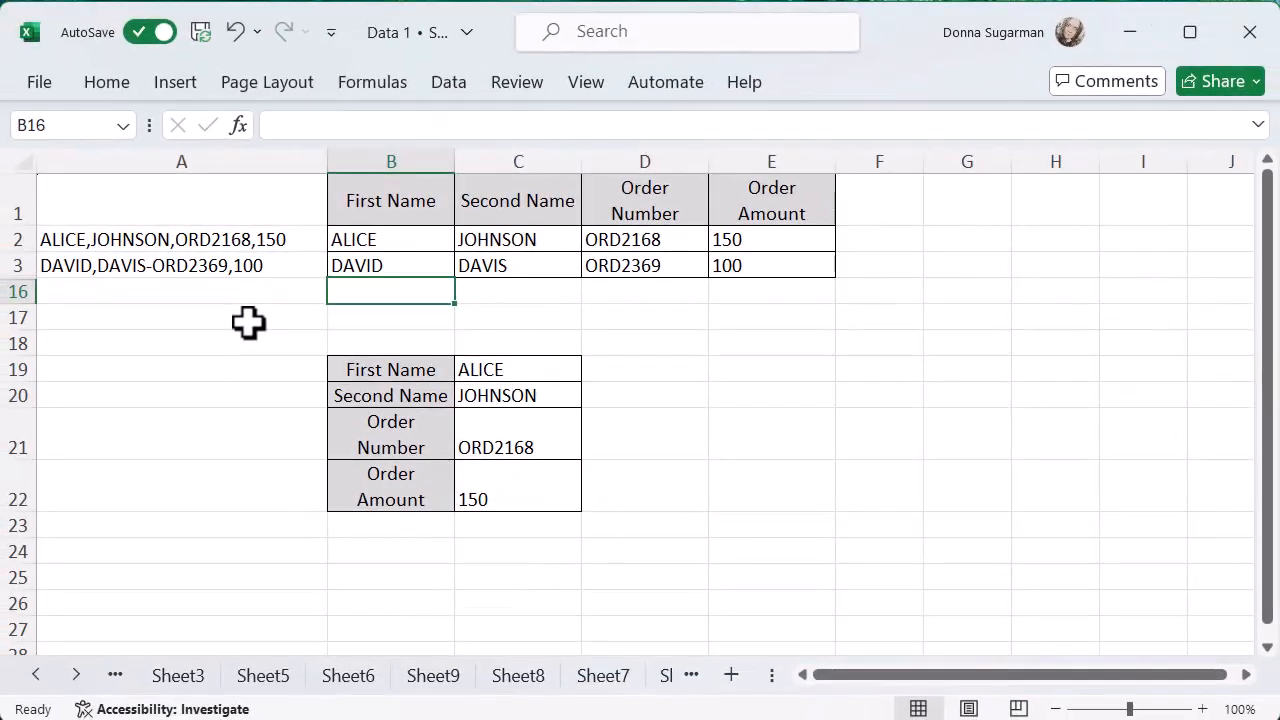
click(386, 268)
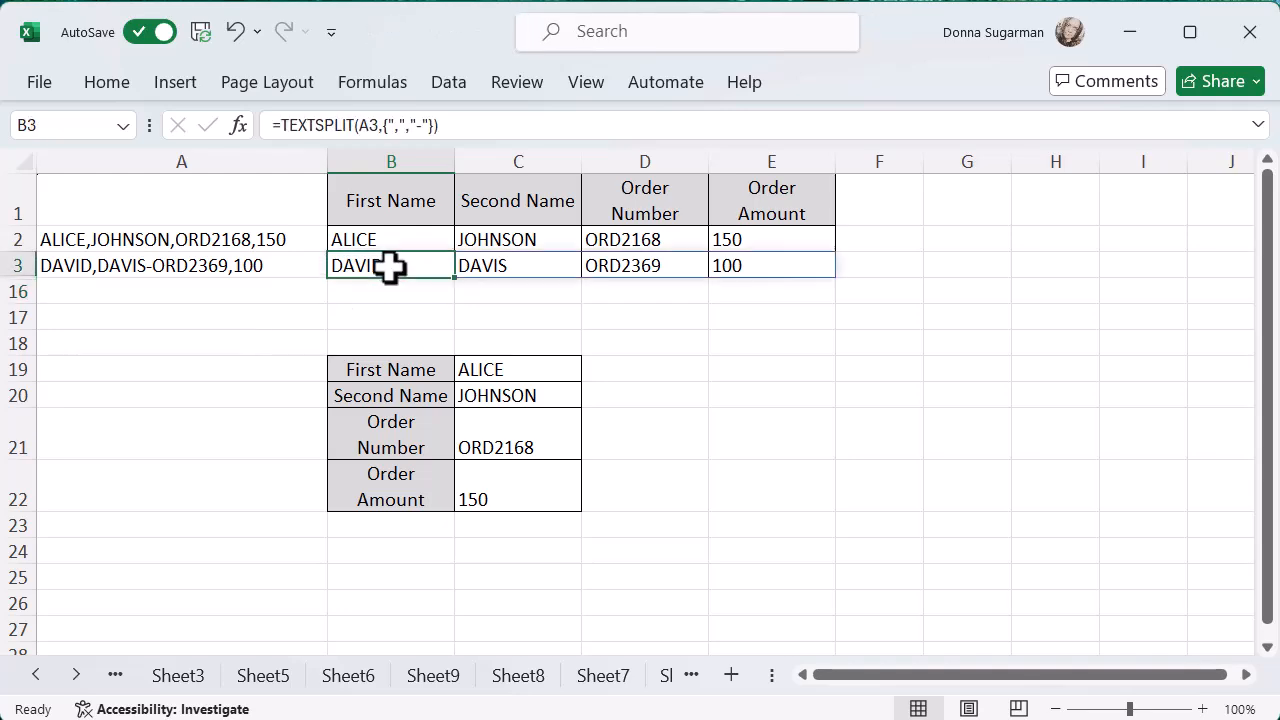